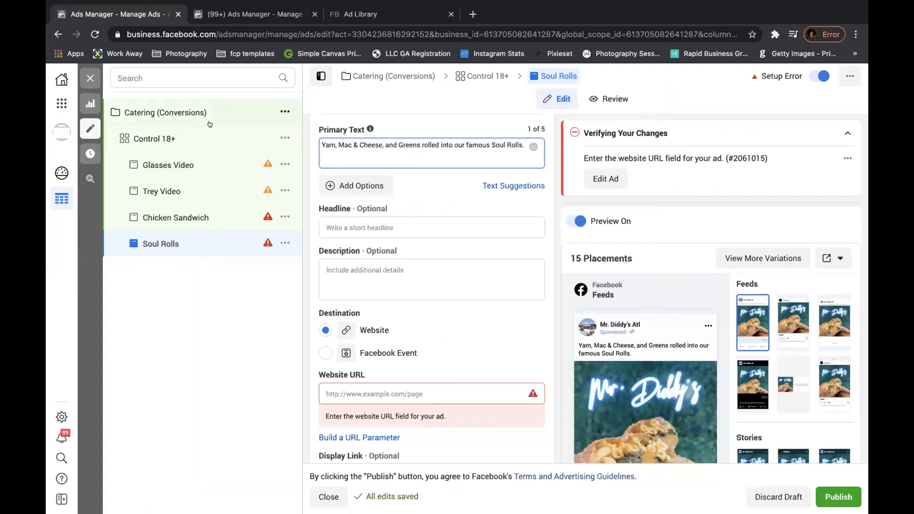
Step: Select the Catering (Conversions) campaign to show its Conversions objective and $30 daily budget
left_click(208, 115)
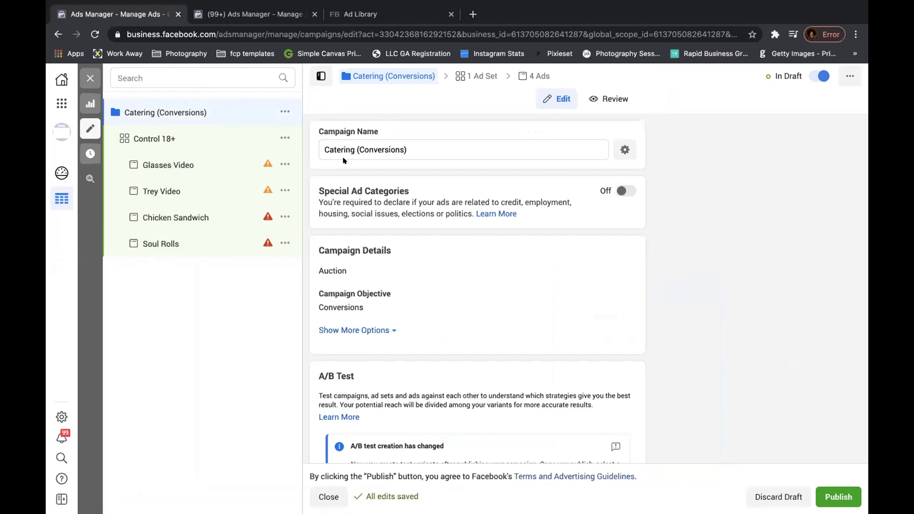
scroll(343, 161, "down", 2)
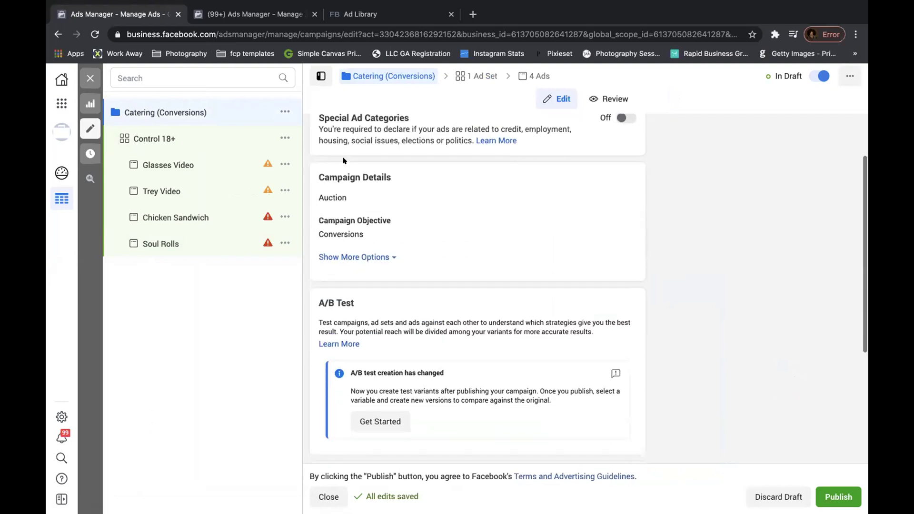
scroll(342, 160, "down", 2)
scroll(345, 157, "down", 3)
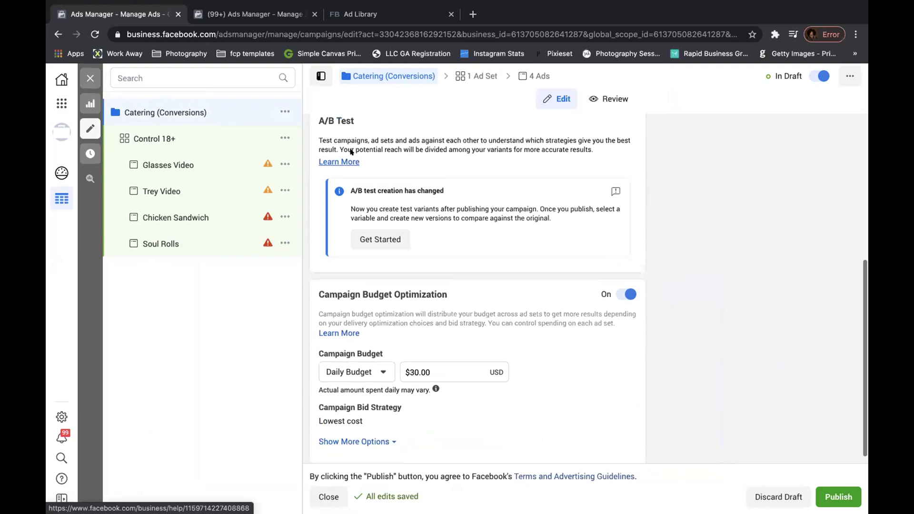
scroll(347, 153, "up", 1)
scroll(347, 151, "up", 2)
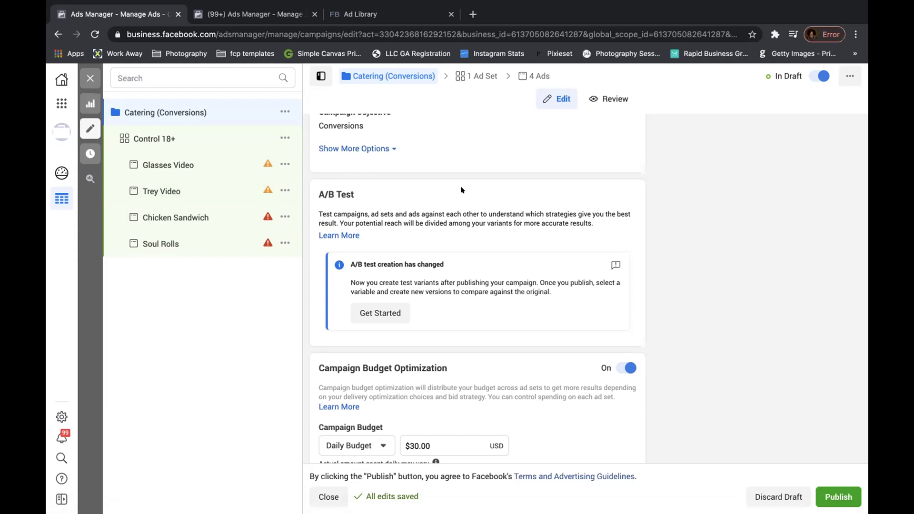
scroll(460, 189, "up", 2)
scroll(461, 189, "up", 3)
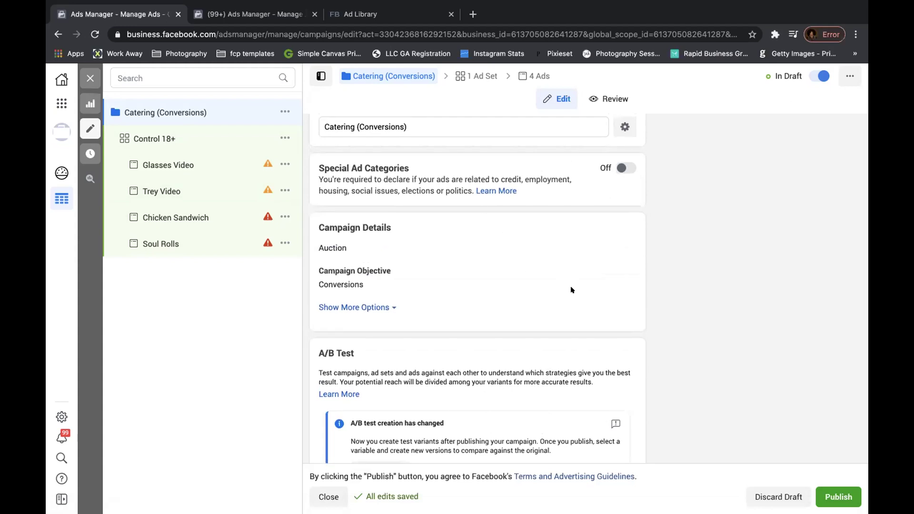
Step: Reveal extra campaign options and switch the objective from Conversions to Lead generation
left_click(362, 308)
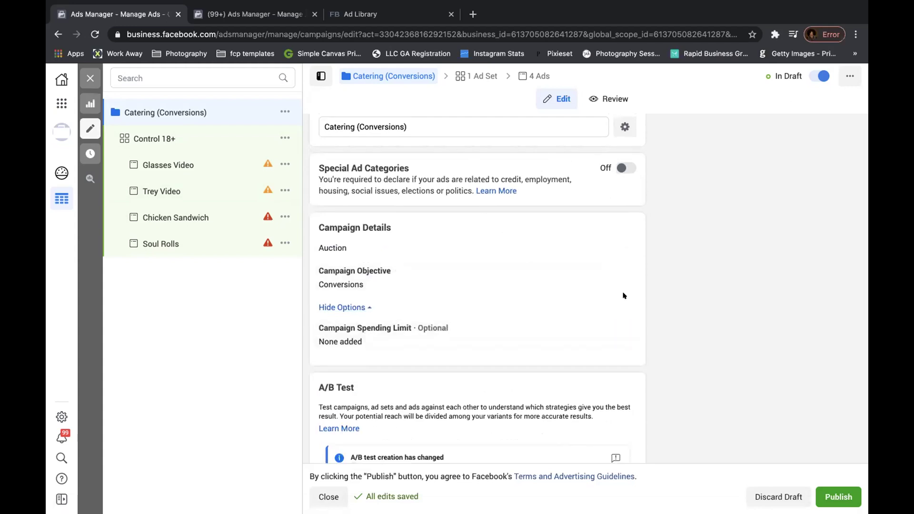
left_click(621, 268)
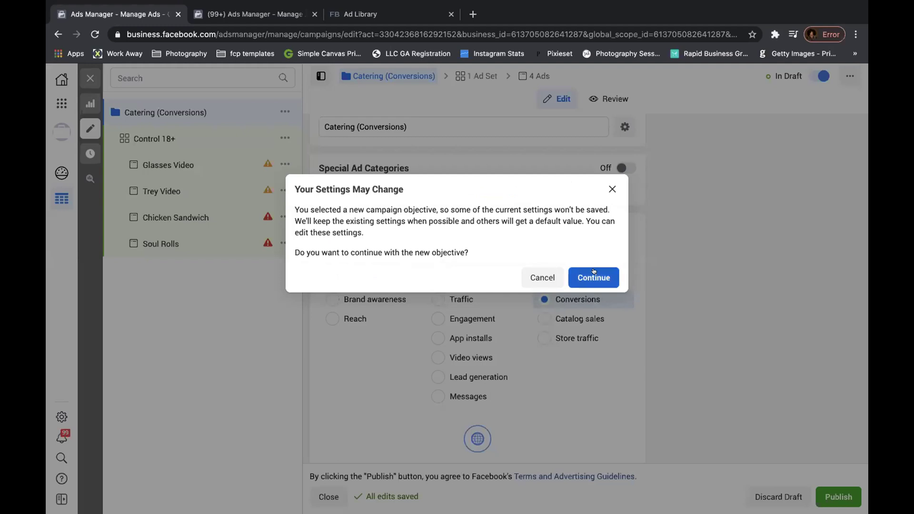
left_click(594, 277)
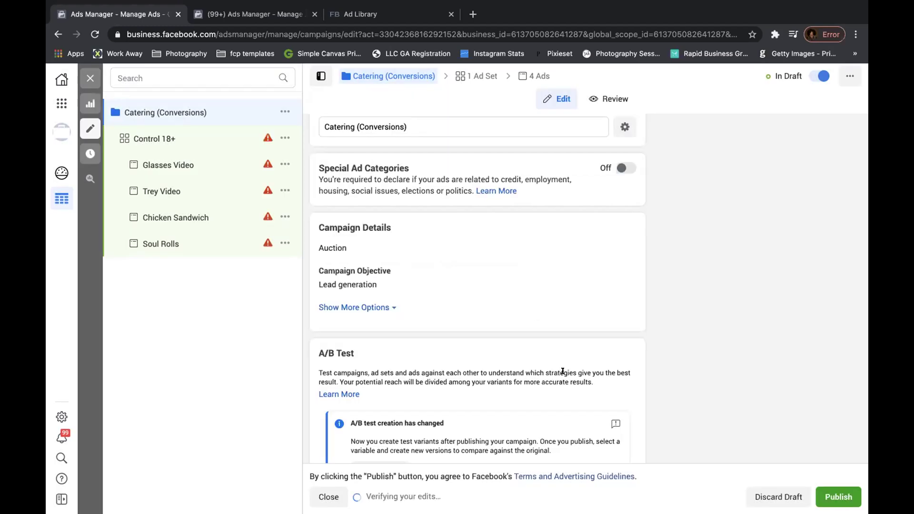
scroll(562, 371, "down", 3)
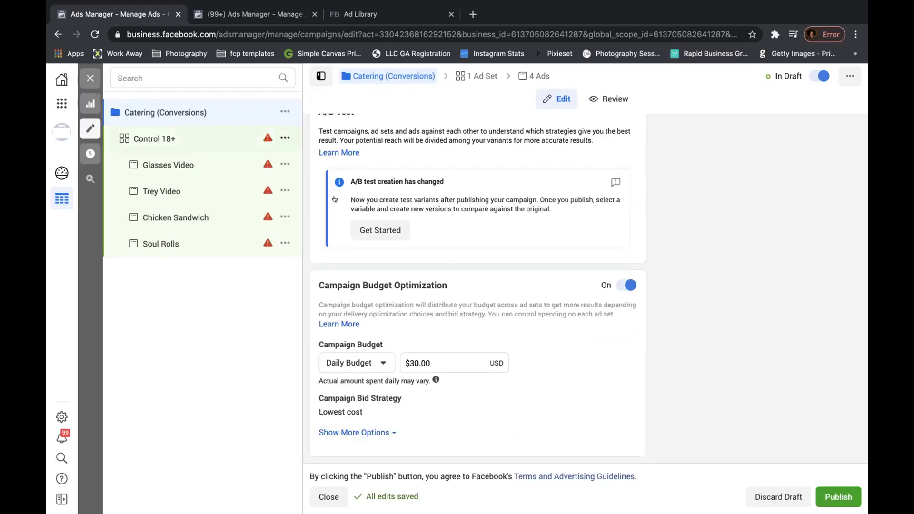
Step: Set the Control 18+ ad set's lead method to Calls instead of Instant Forms
left_click(185, 140)
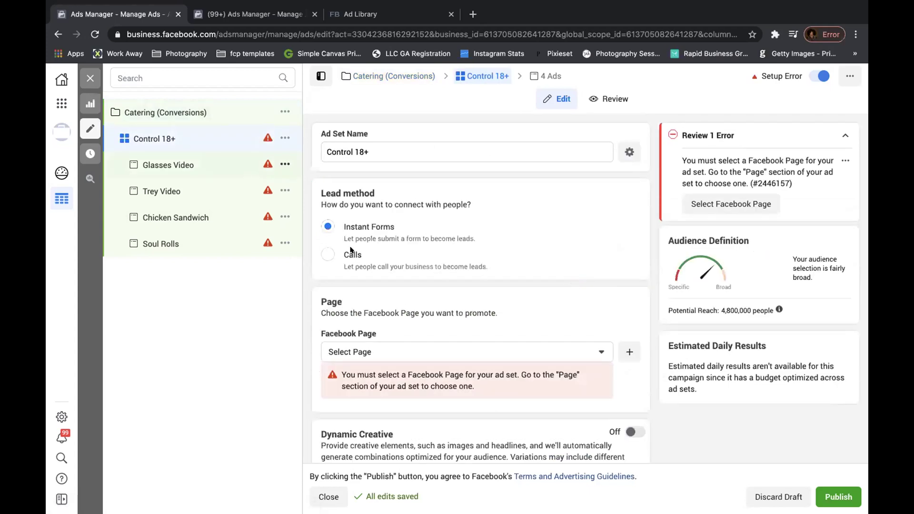
left_click(215, 165)
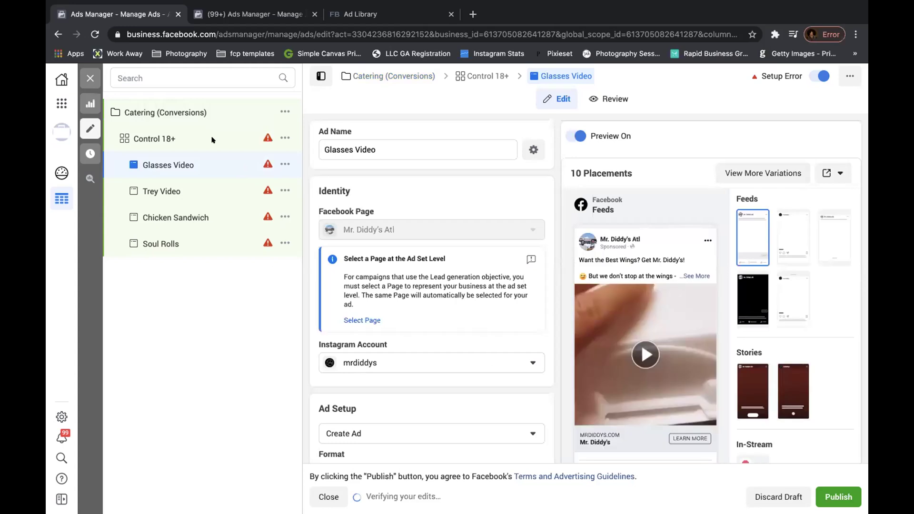
left_click(264, 138)
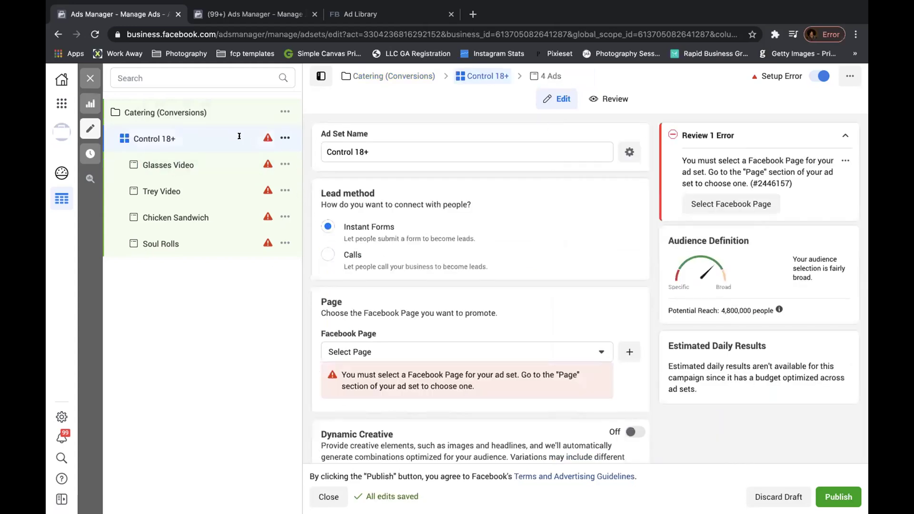
left_click(327, 254)
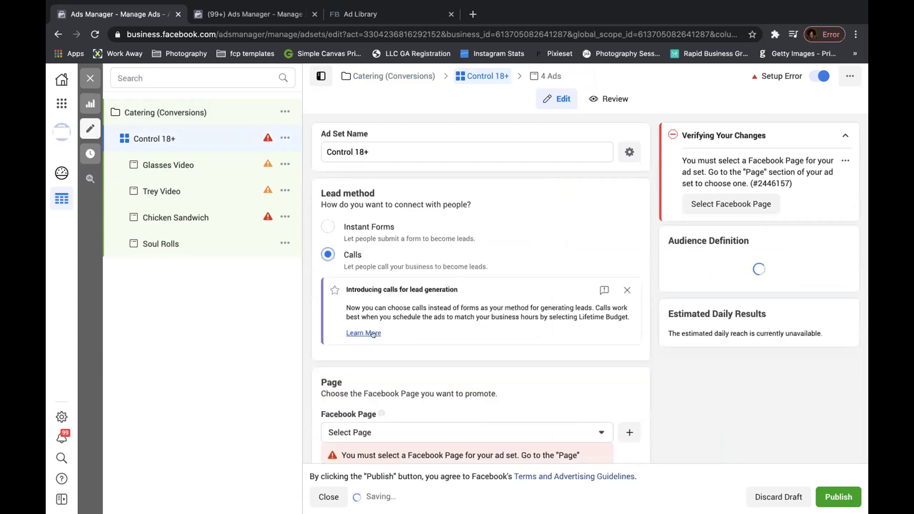
scroll(522, 350, "down", 1)
scroll(511, 372, "down", 4)
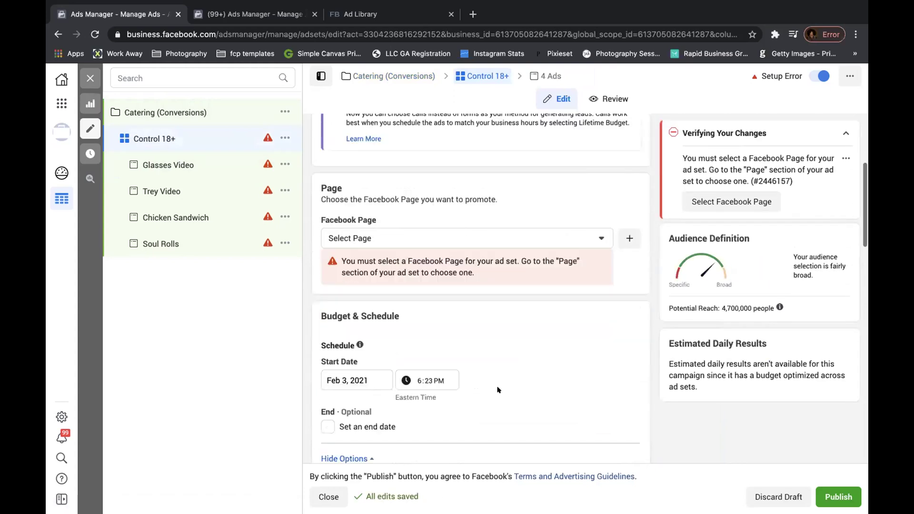
Step: Check the available Facebook Pages to promote, leaving none selected
left_click(505, 243)
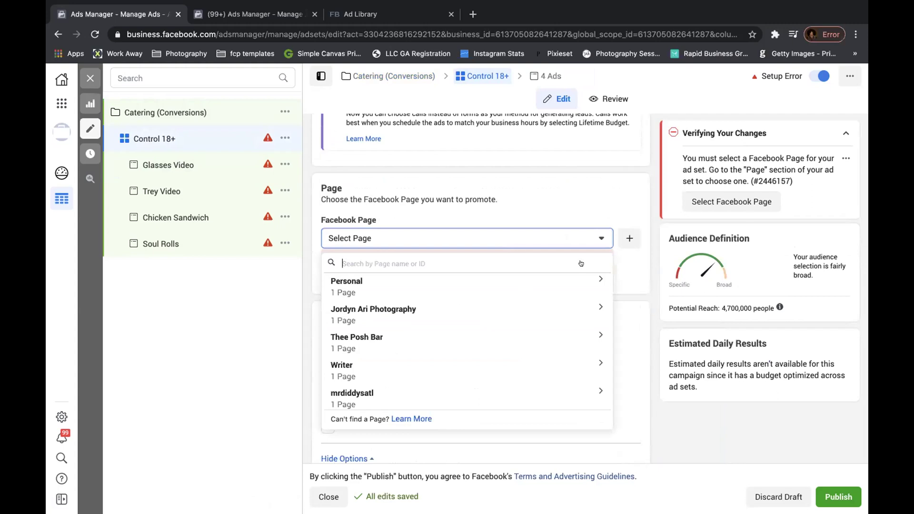
left_click(516, 241)
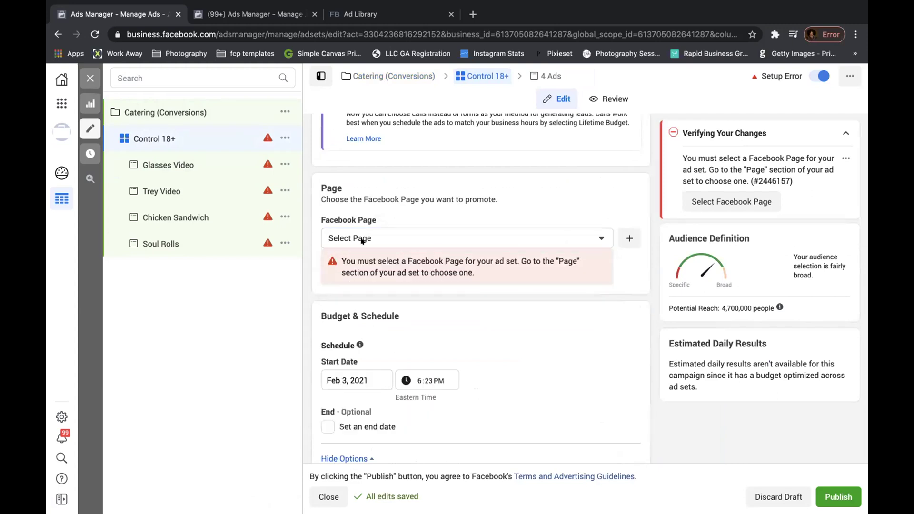
scroll(360, 205, "up", 3)
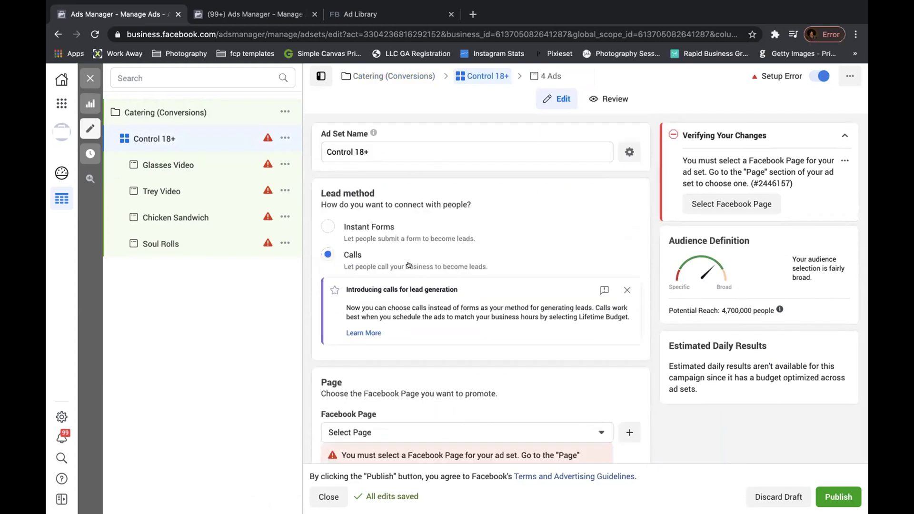
scroll(408, 264, "down", 2)
scroll(361, 255, "down", 10)
scroll(362, 252, "down", 5)
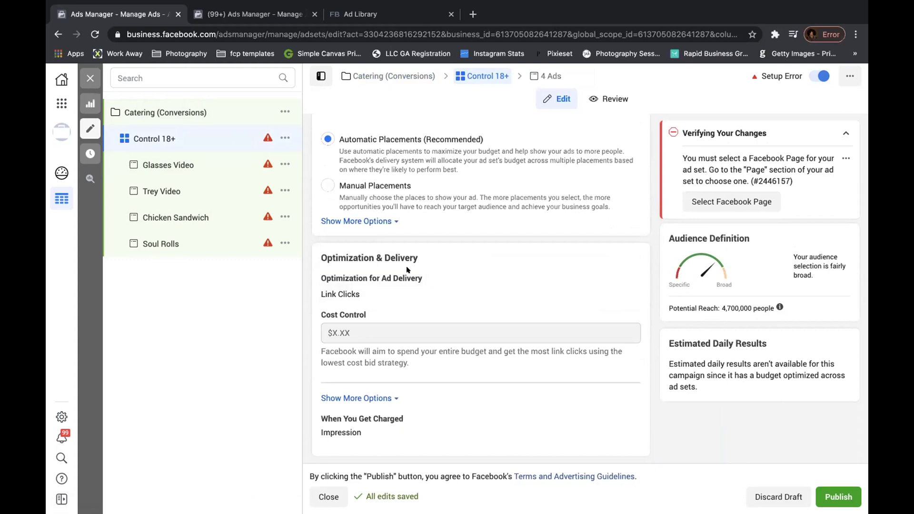
scroll(407, 269, "up", 10)
scroll(432, 203, "up", 1)
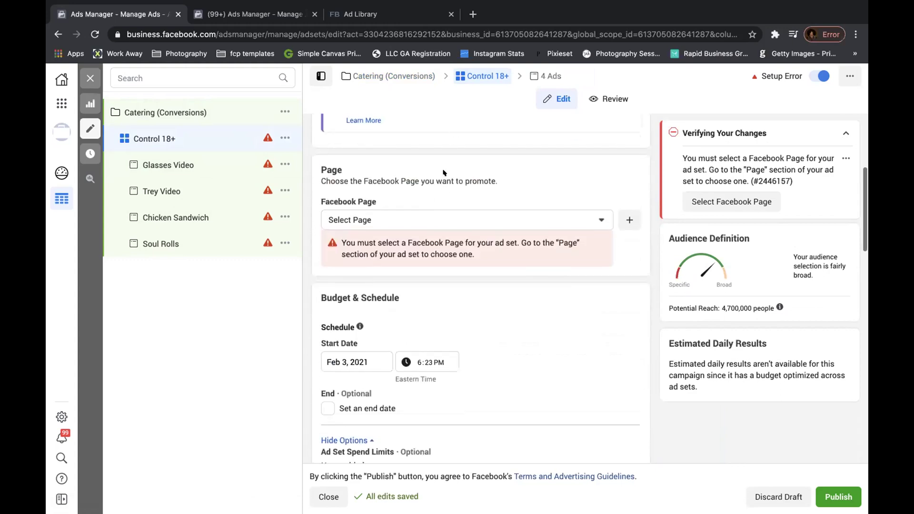
scroll(418, 227, "up", 3)
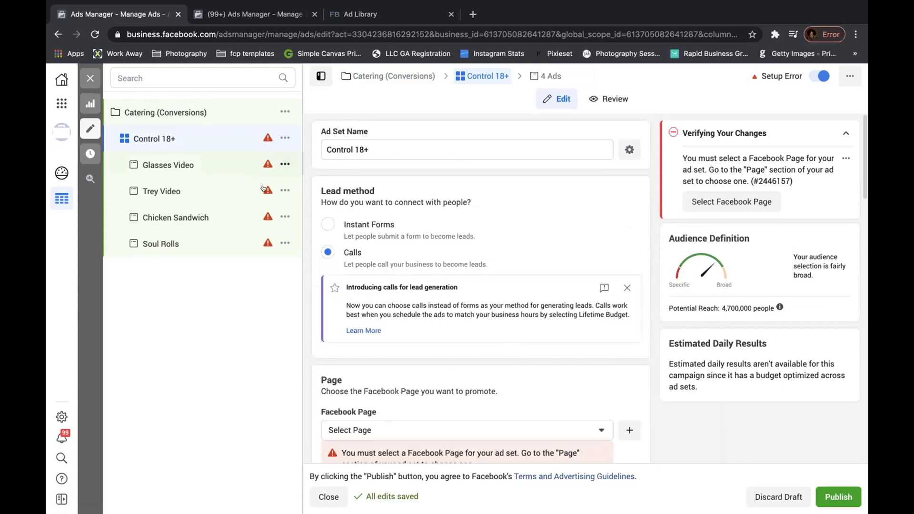
left_click(186, 164)
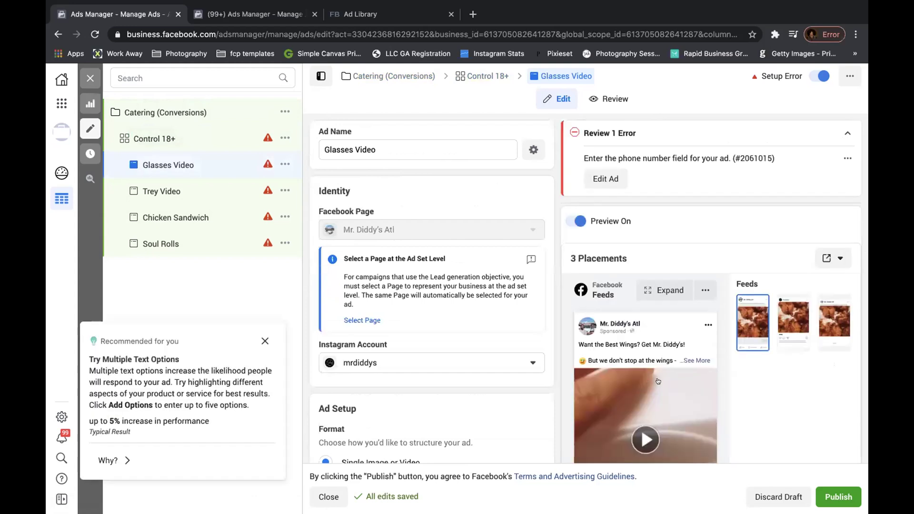
scroll(657, 382, "down", 1)
scroll(679, 386, "down", 3)
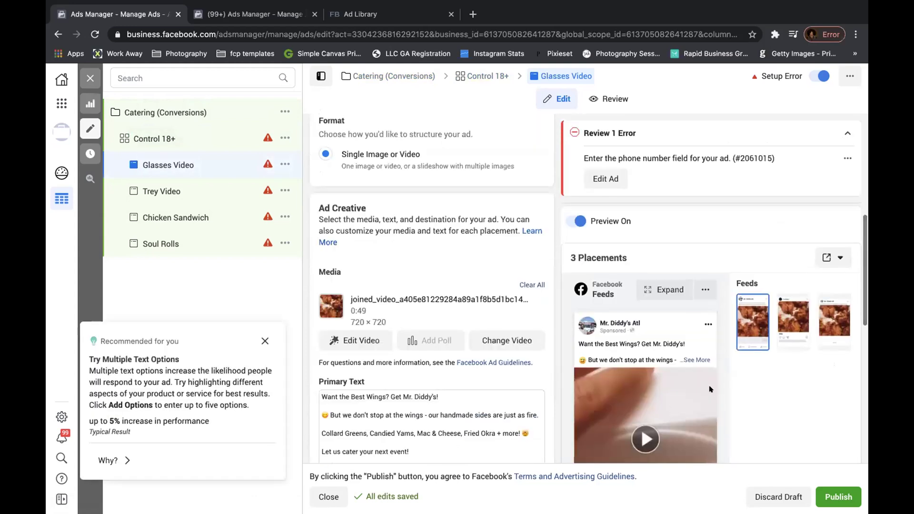
scroll(710, 389, "down", 5)
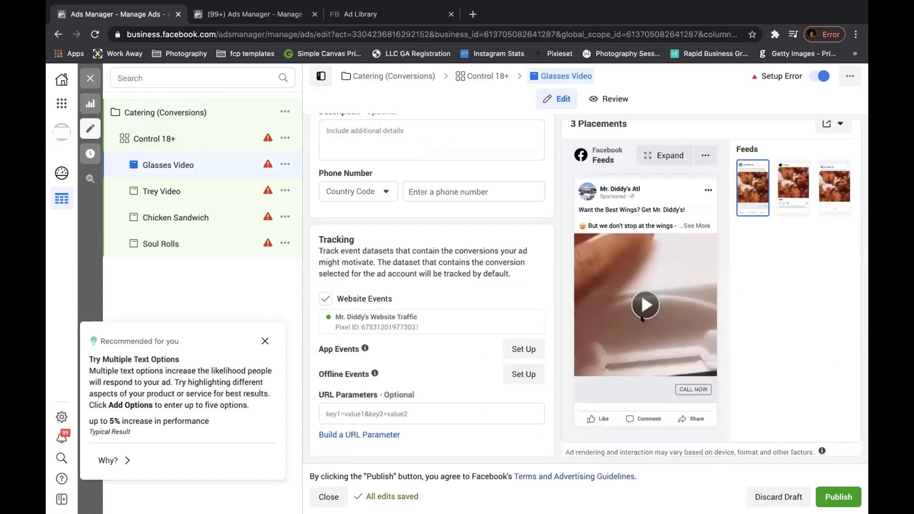
left_click(468, 186)
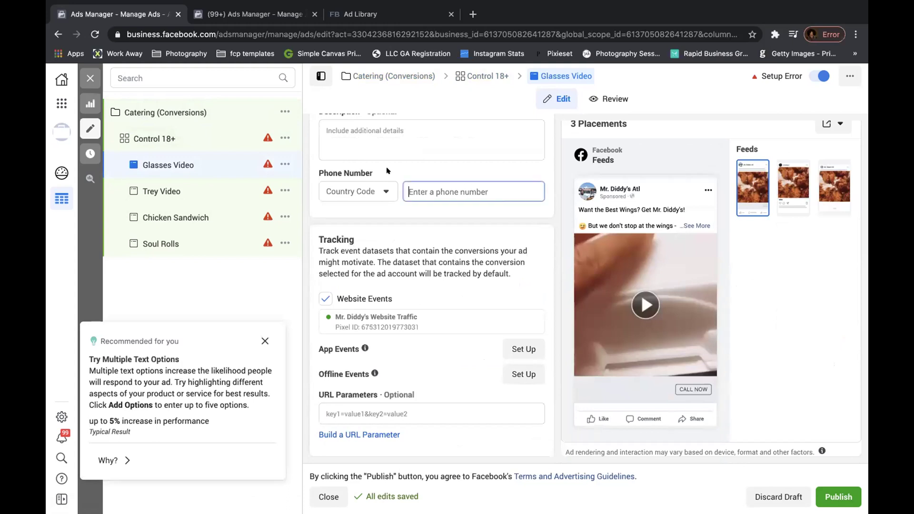
left_click(370, 195)
left_click(371, 195)
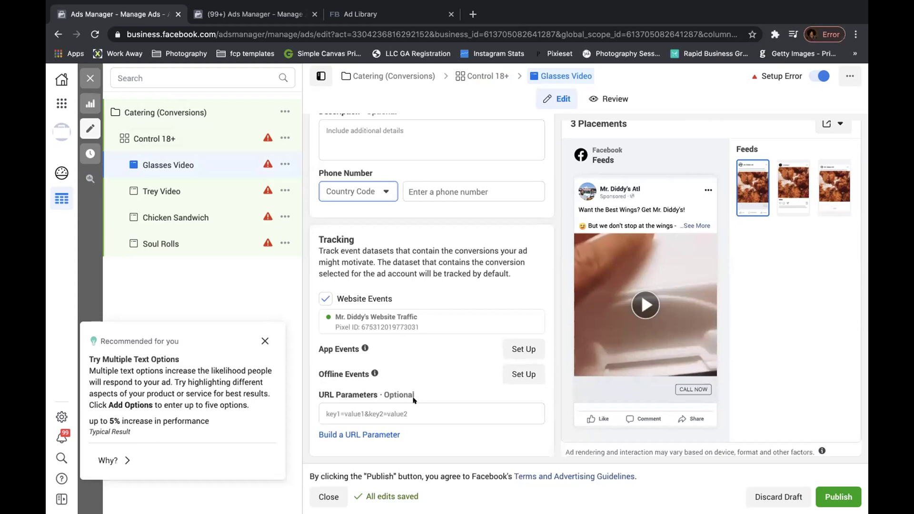
Step: Bring up the Control 18+ audience location editor showing the Powder Springs address at 50 miles
left_click(170, 138)
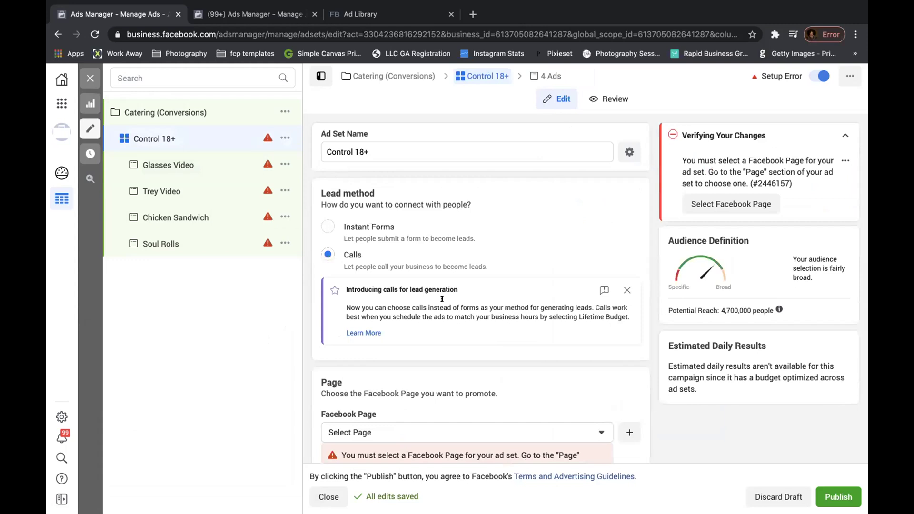
scroll(443, 308, "down", 3)
scroll(443, 308, "down", 1)
scroll(444, 309, "down", 5)
scroll(464, 272, "down", 1)
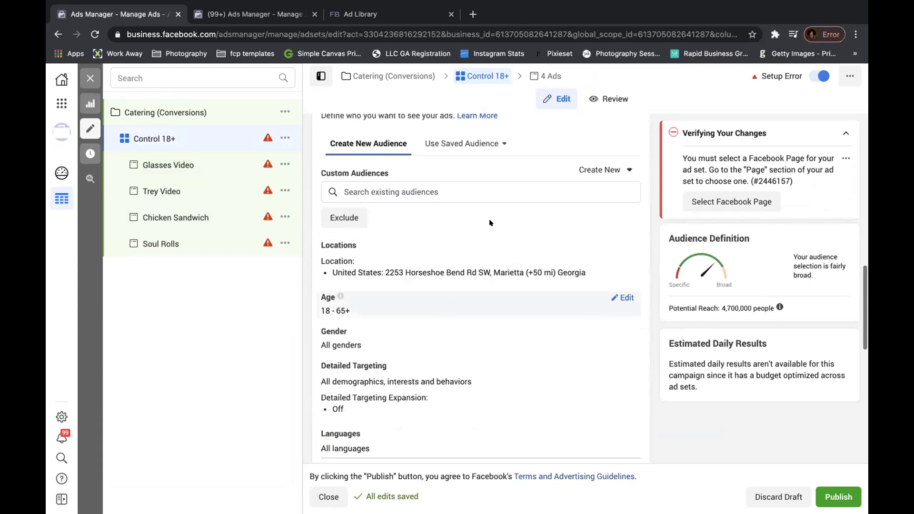
mouse_move(458, 263)
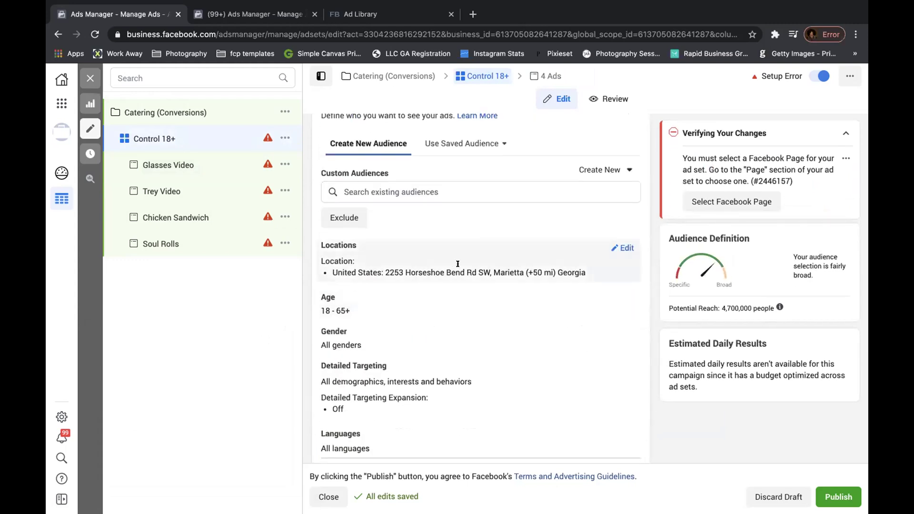
left_click(621, 248)
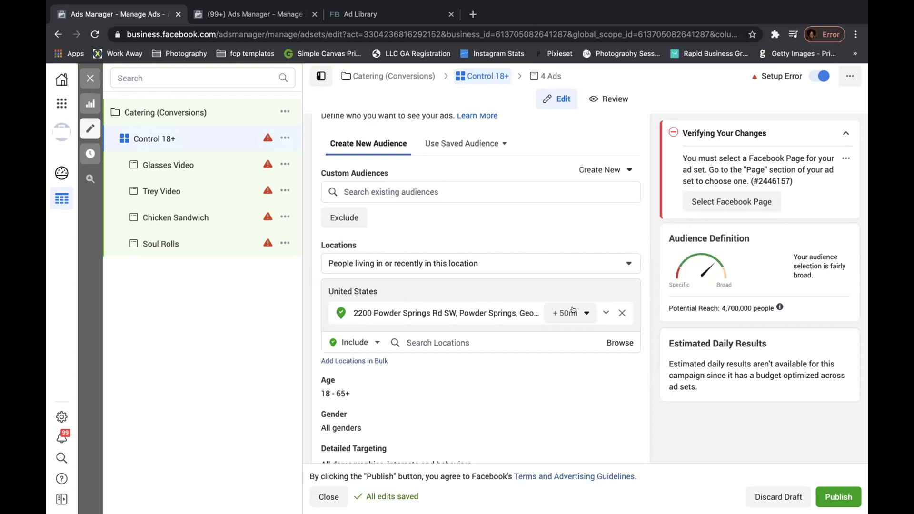
Step: Reduce the targeting radius around the Powder Springs address from 50 to 30 miles
left_click(571, 312)
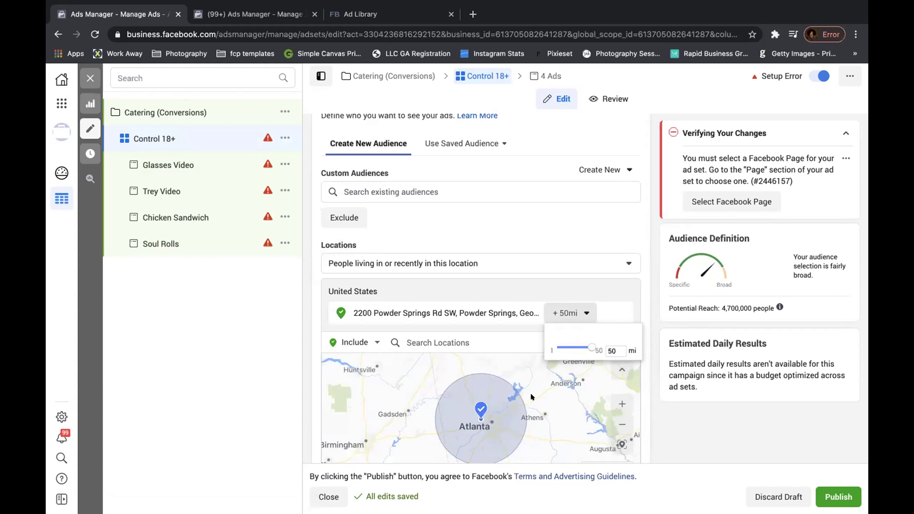
scroll(481, 426, "up", 3)
scroll(518, 466, "down", 1)
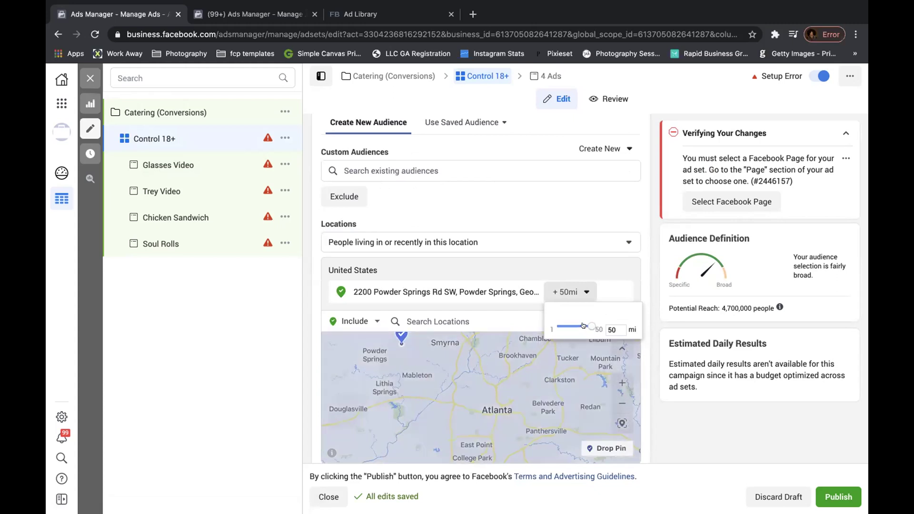
left_click_drag(583, 327, 577, 326)
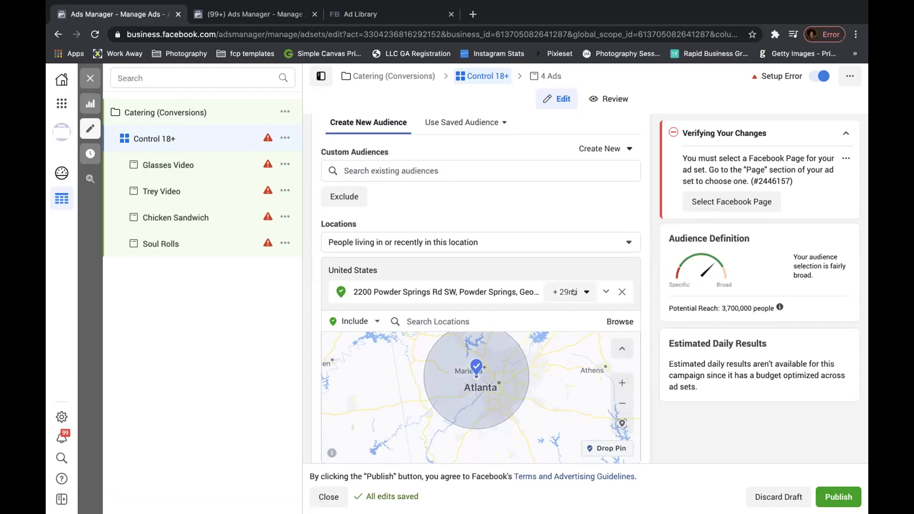
left_click(572, 291)
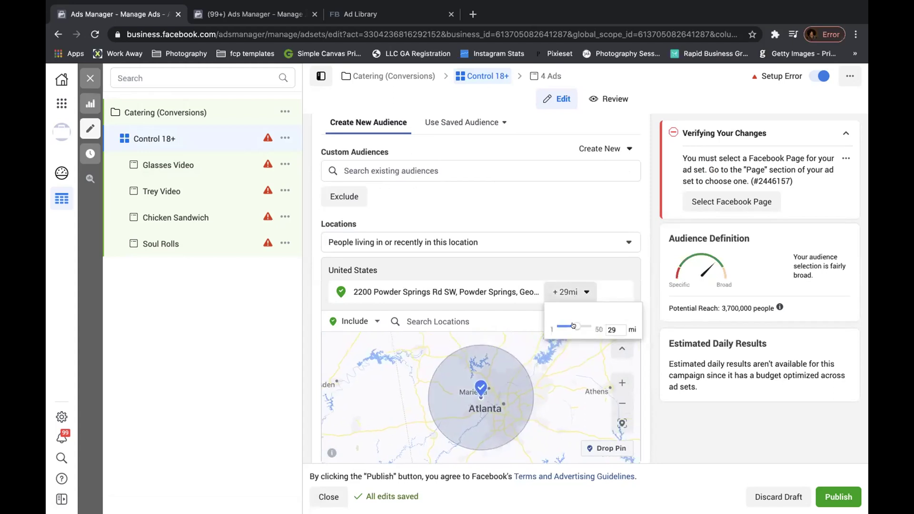
left_click_drag(572, 326, 575, 325)
type("30")
key("Return")
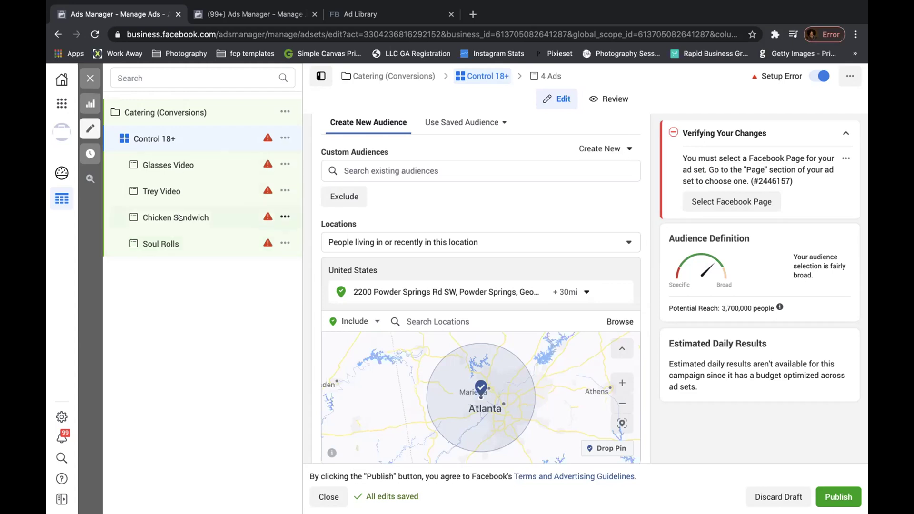
Step: Review the Chicken Sandwich and Soul Rolls ads under the Control 18+ ad set
left_click(181, 218)
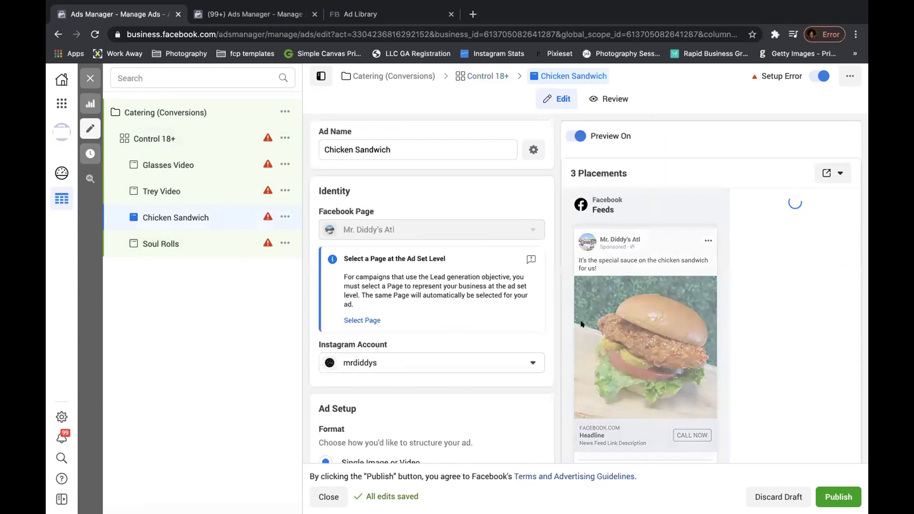
left_click(151, 244)
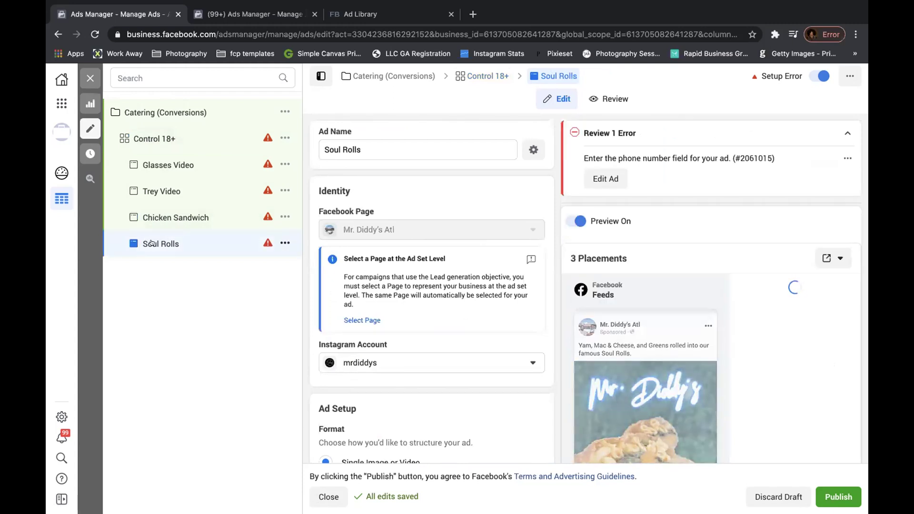
mouse_move(645, 282)
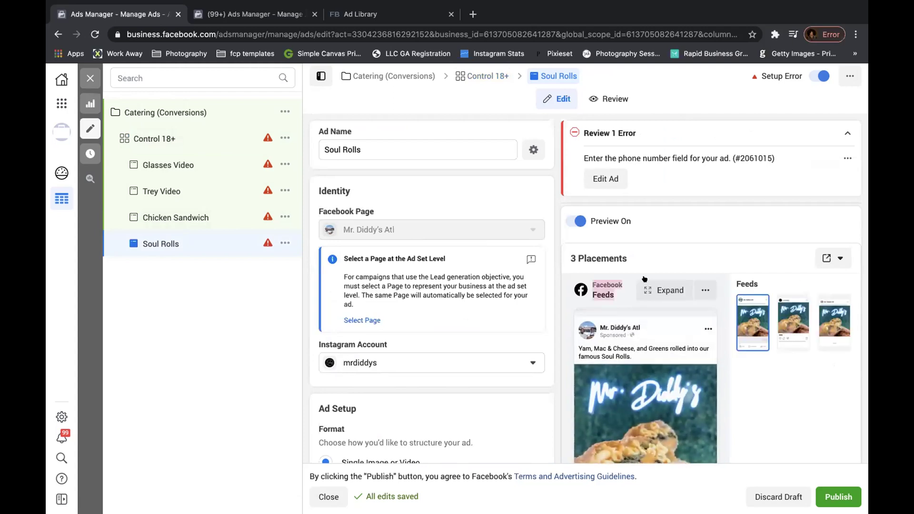
scroll(662, 327, "down", 2)
scroll(748, 329, "down", 2)
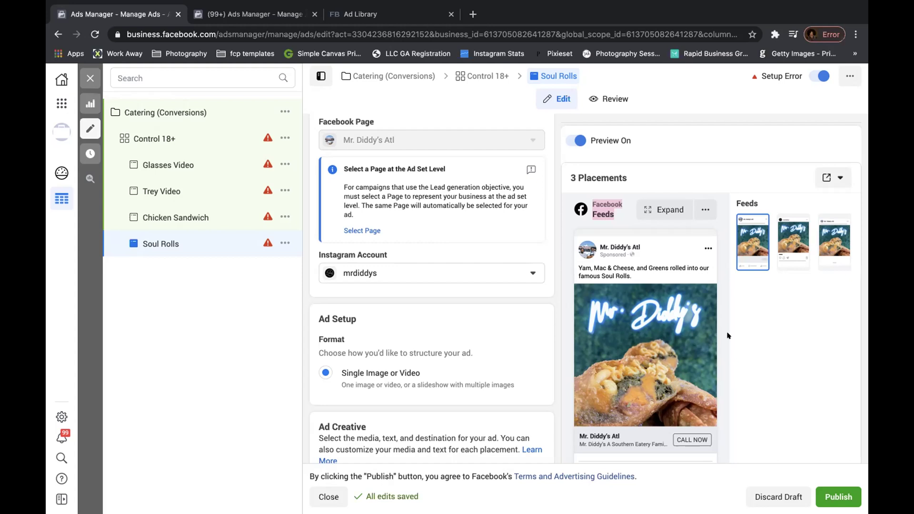
Step: View Ooh La La Catering GA's December 2020 ads in the Ad Library, leaving a blank tab open alongside
left_click(409, 15)
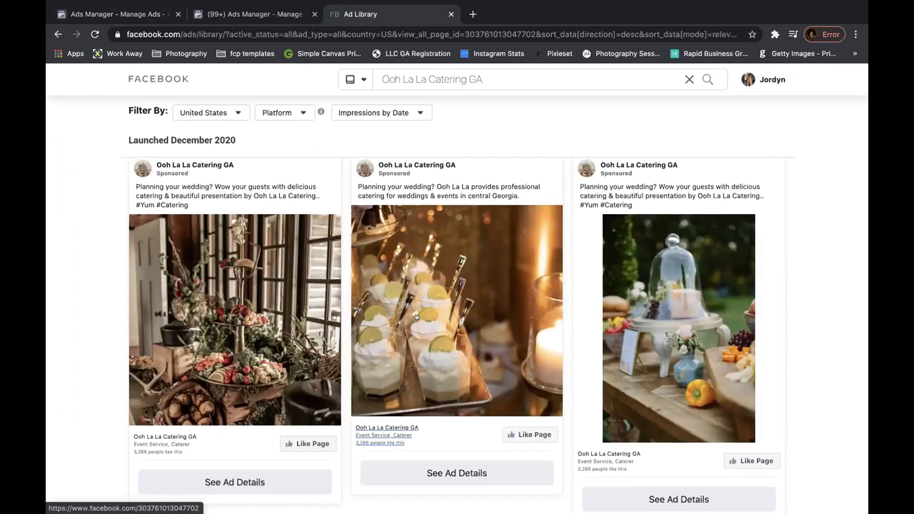
scroll(416, 317, "up", 2)
scroll(416, 316, "down", 2)
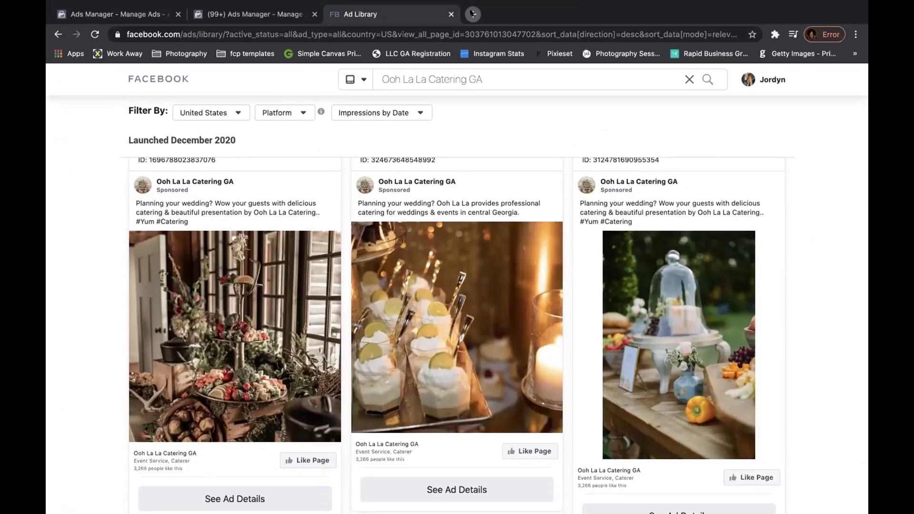
left_click(471, 14)
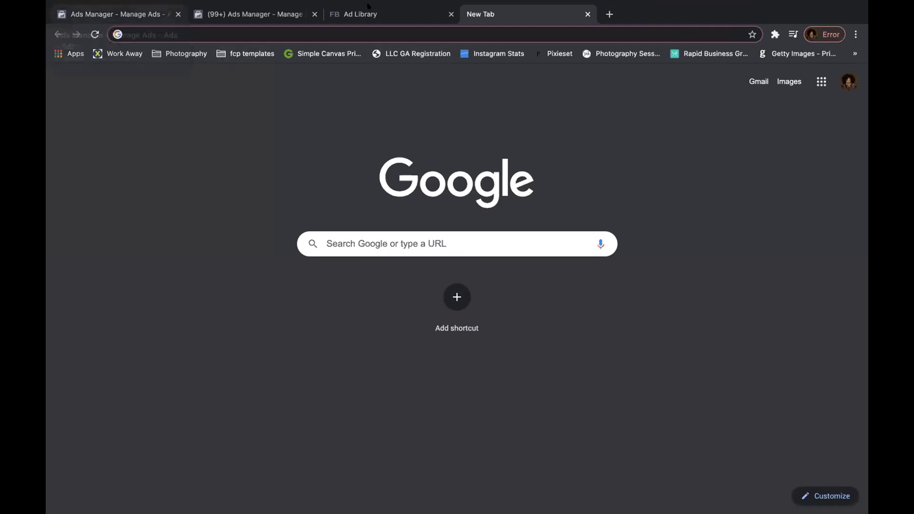
left_click(386, 13)
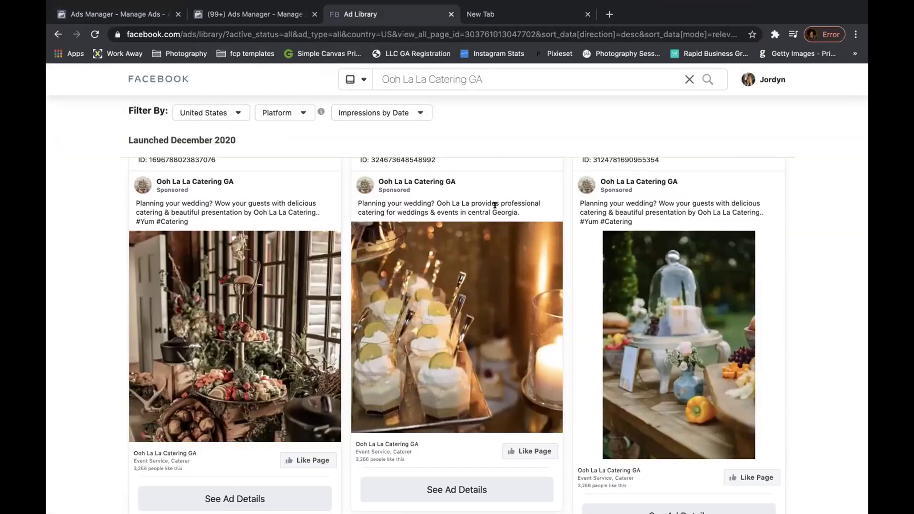